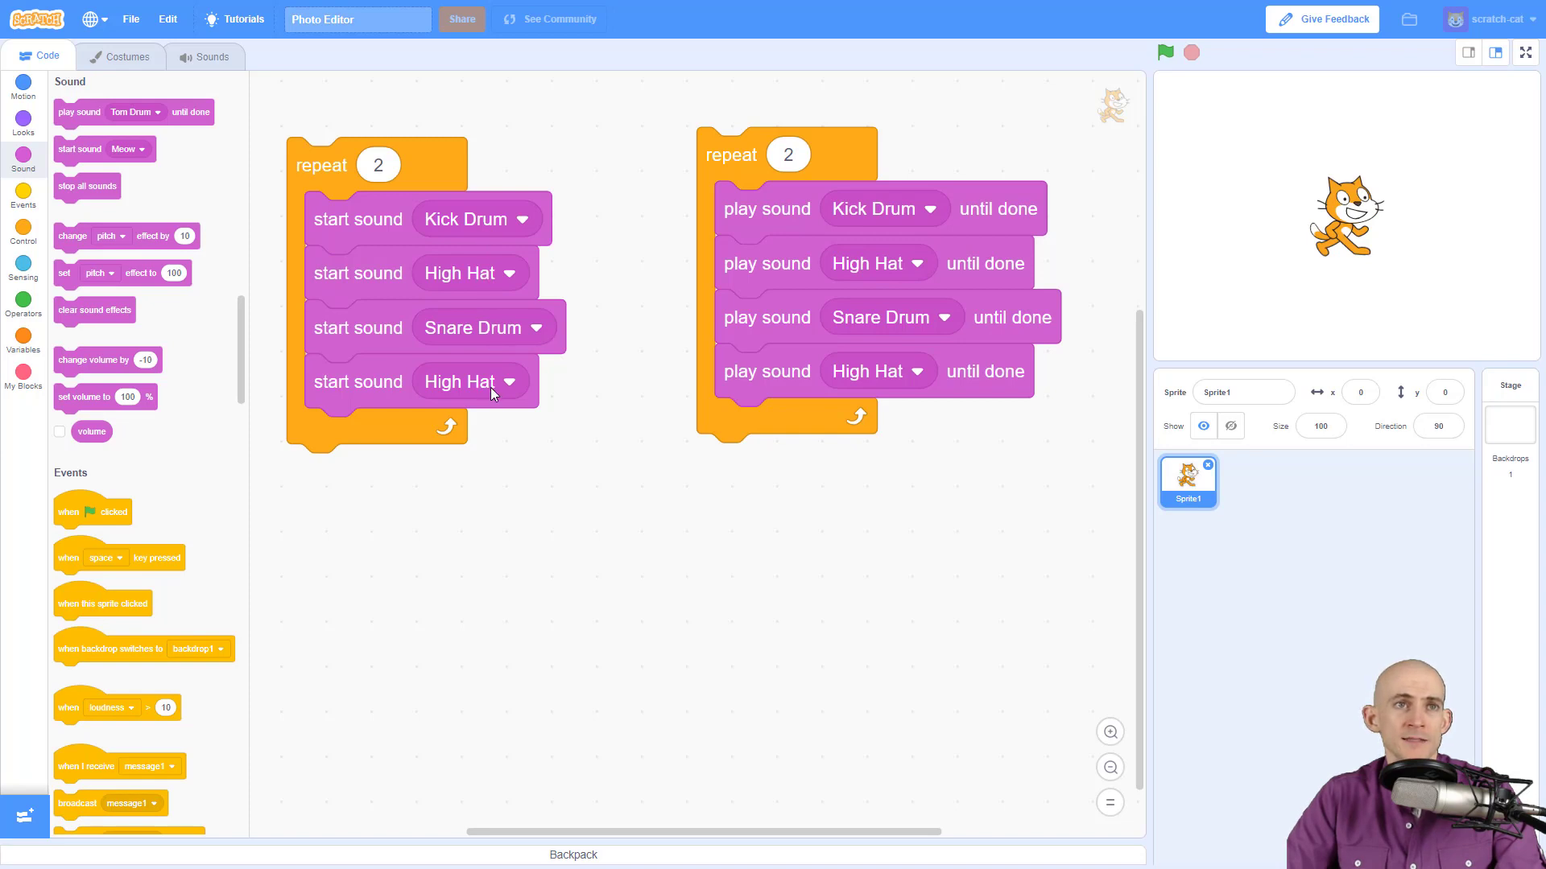
Run the start sound drum loop and the play-until-done loop to compare them
click(312, 169)
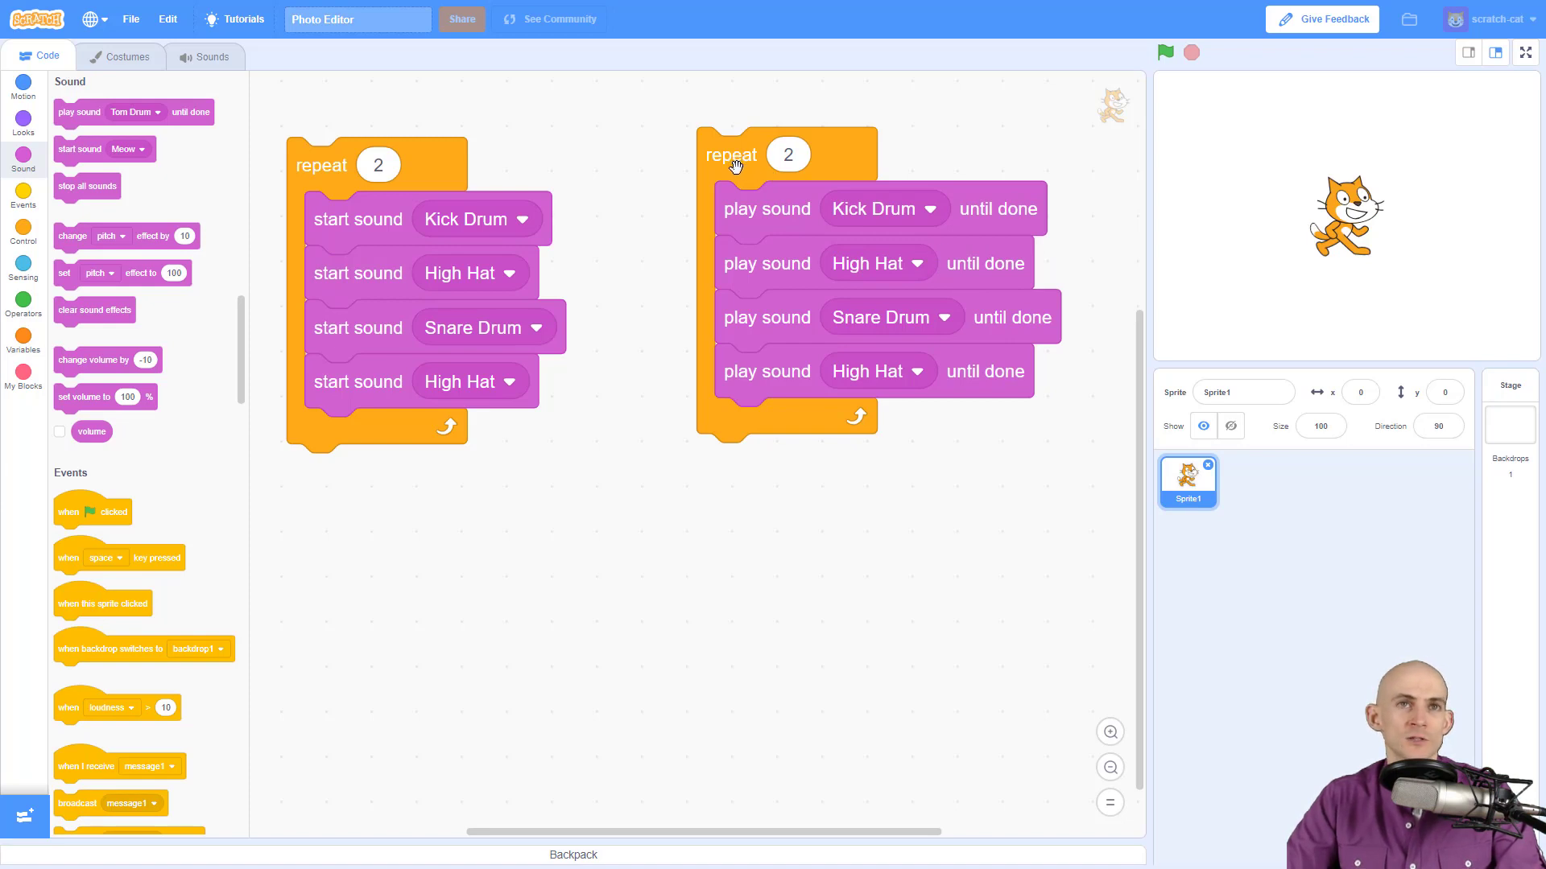
click(331, 181)
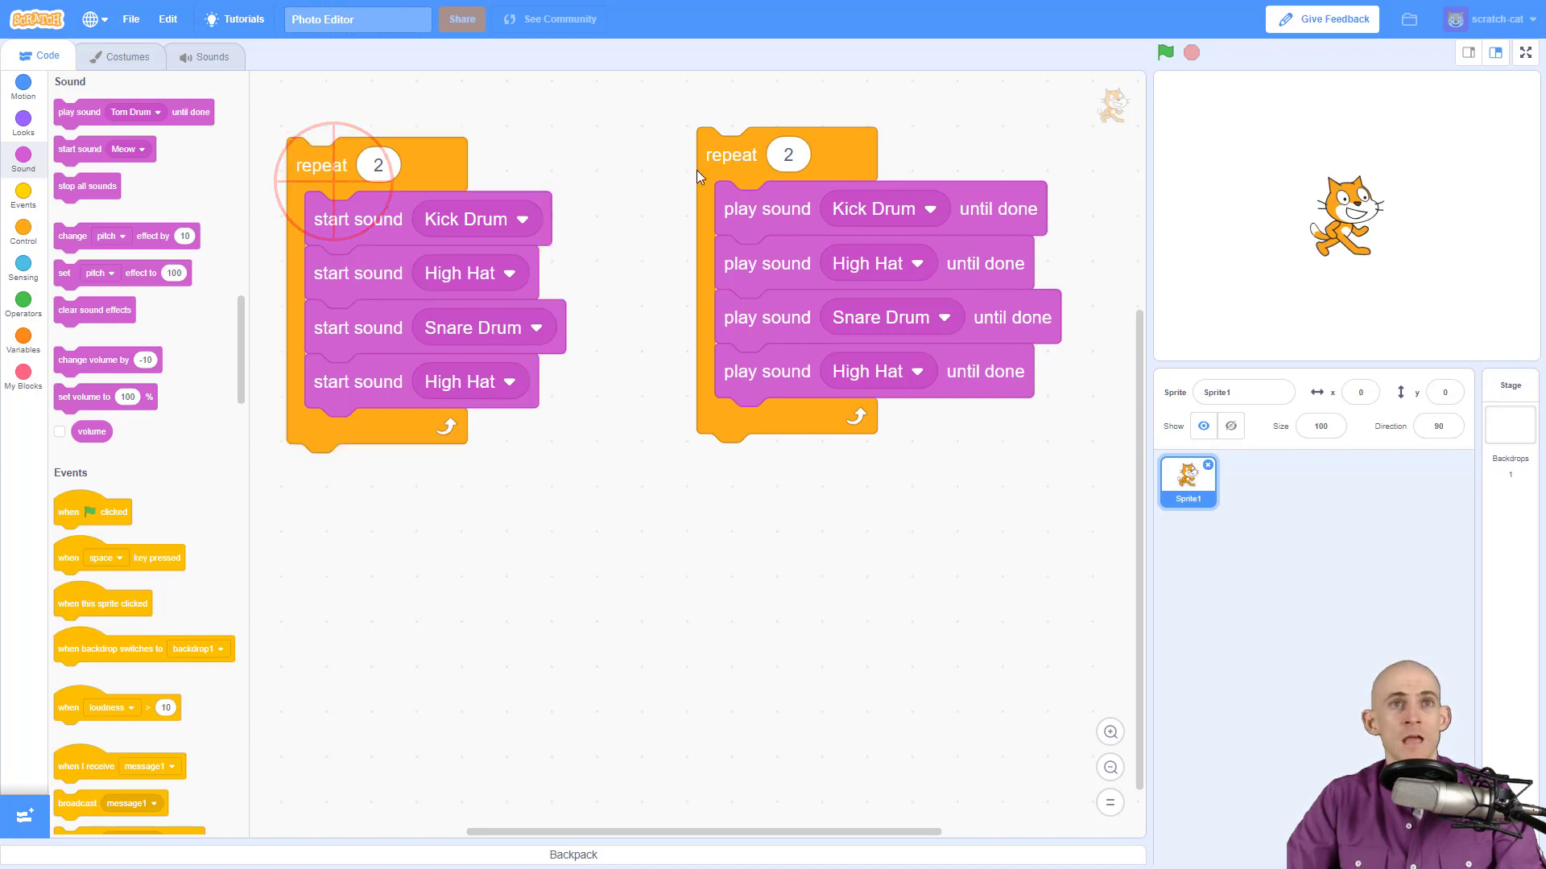
click(716, 158)
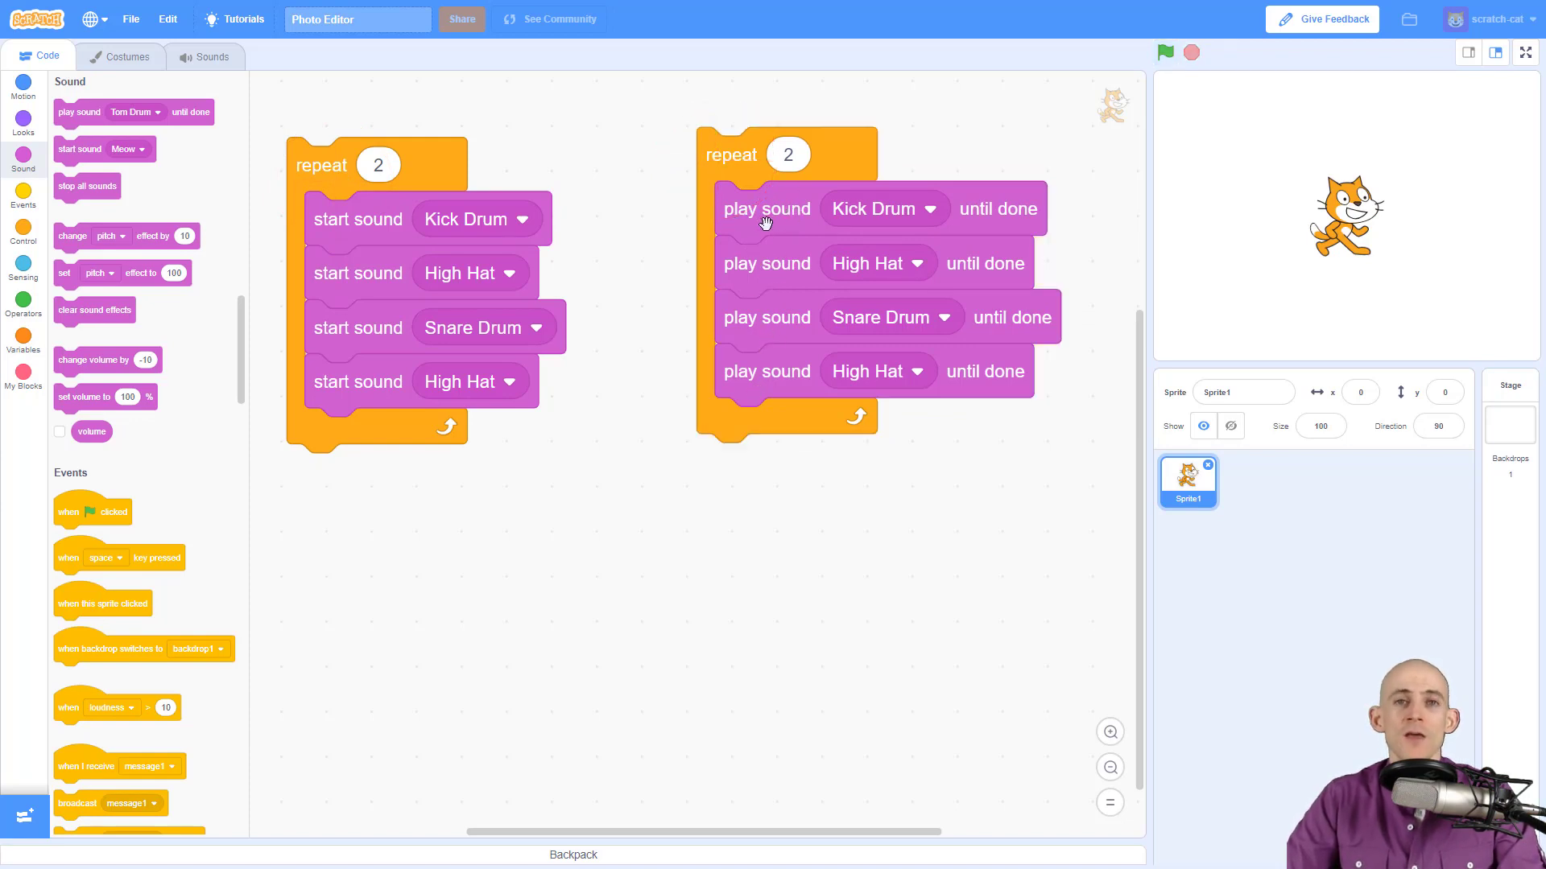
click(431, 164)
Replay the drum loop, then add start sound Meow after High Hat and run that loop
click(425, 164)
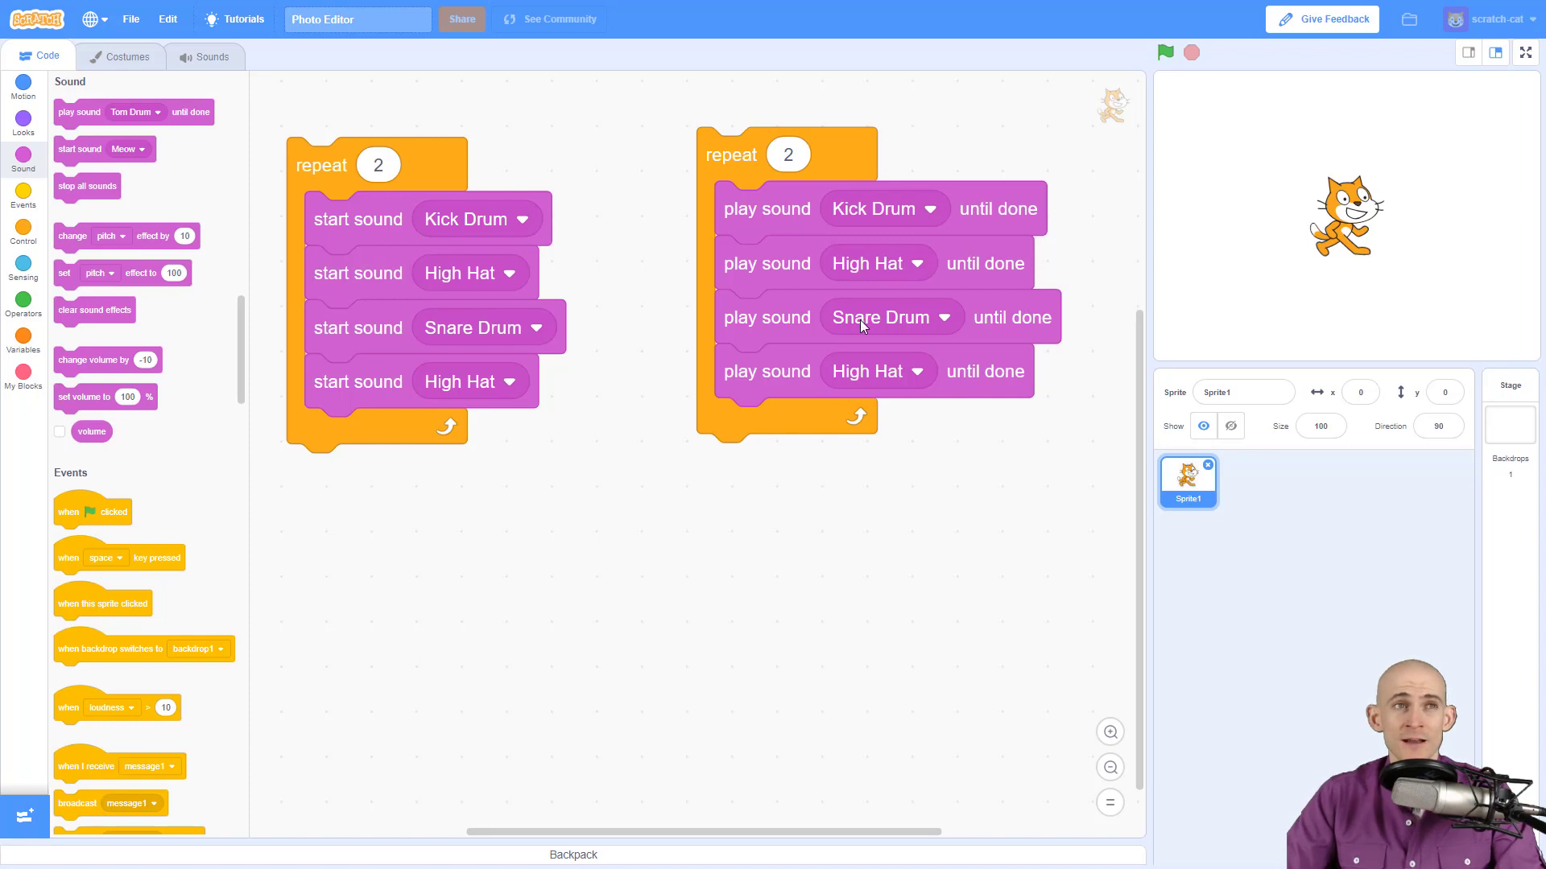
mouse_move(75, 150)
mouse_down()
mouse_move(722, 337)
mouse_move(867, 317)
mouse_up()
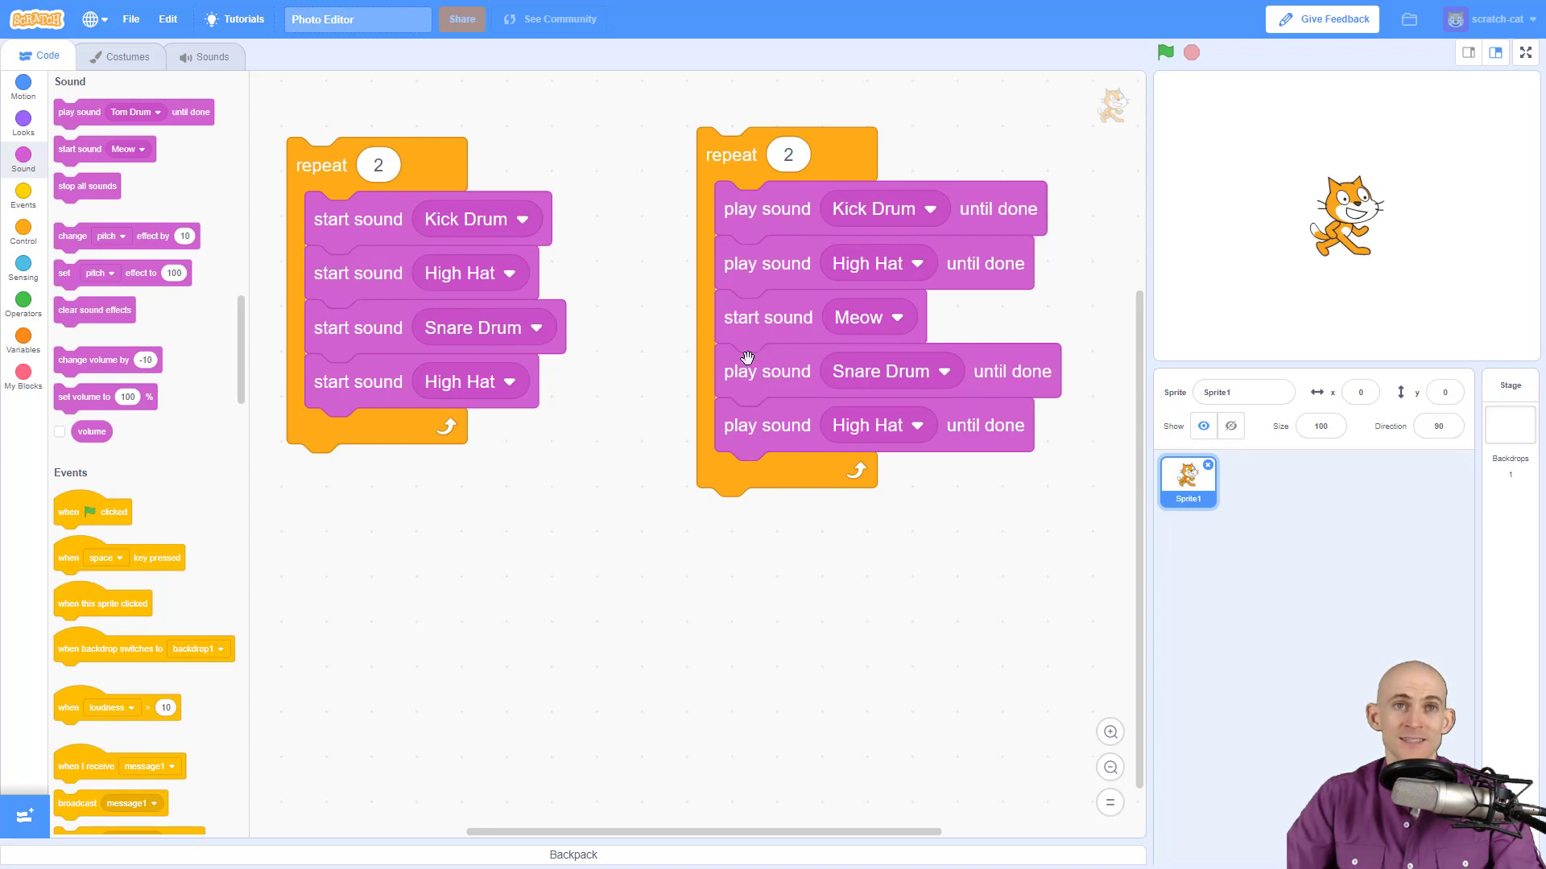
click(726, 156)
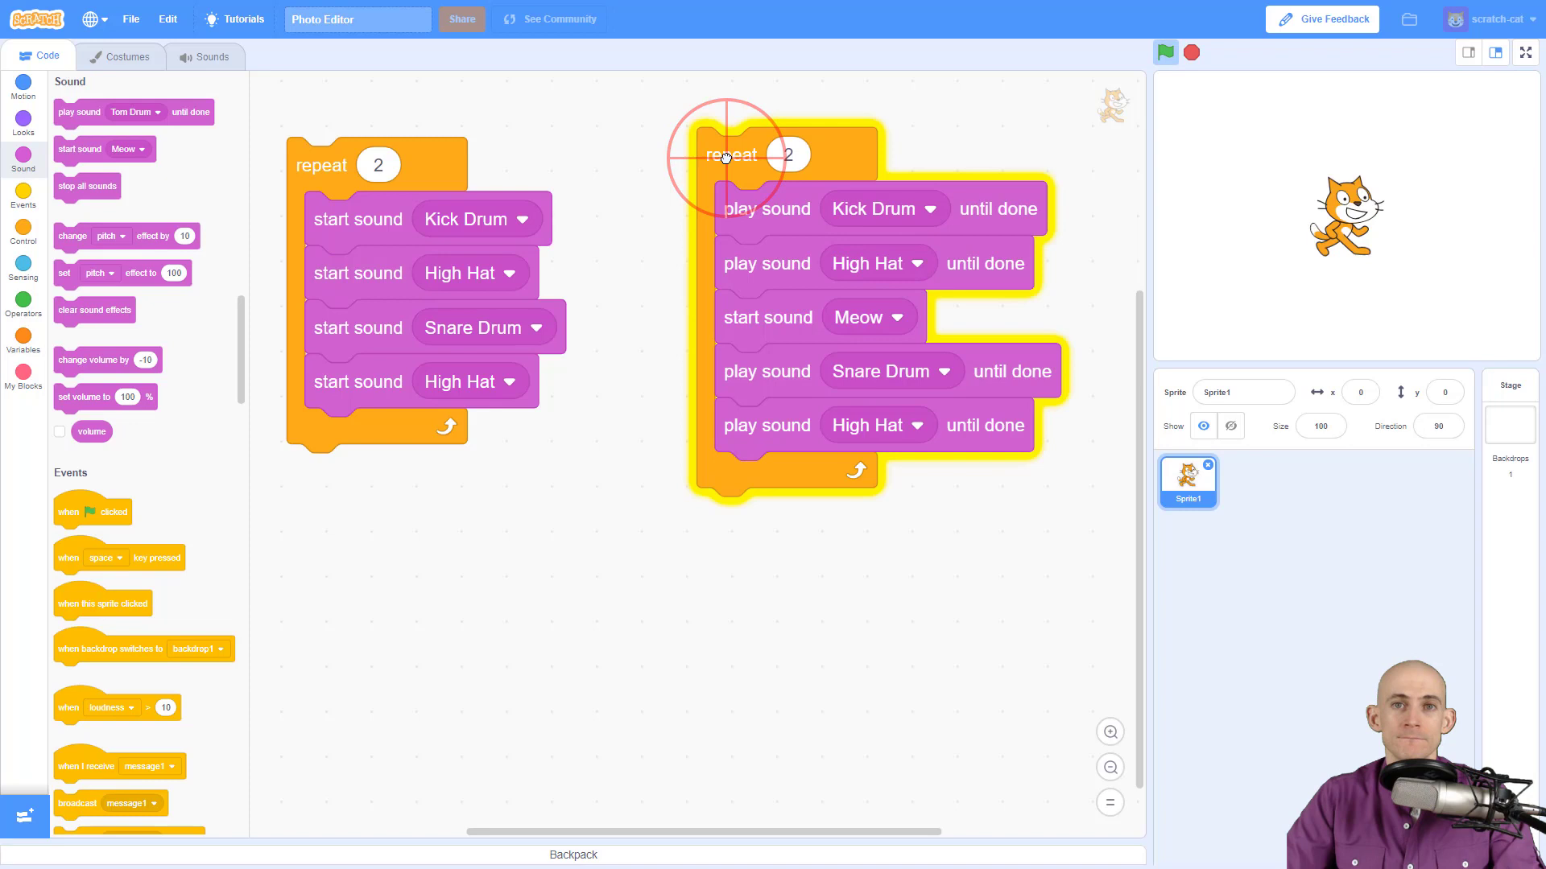